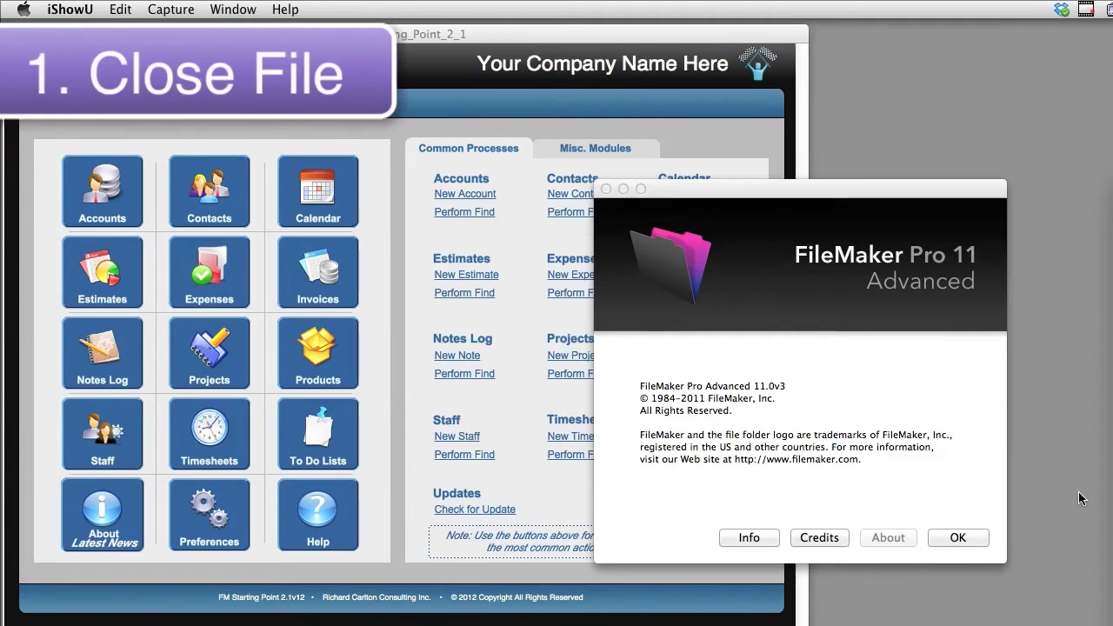
Dismiss the FileMaker Pro 11 Advanced information window and quit that version.
left_click(944, 544)
left_click(957, 537)
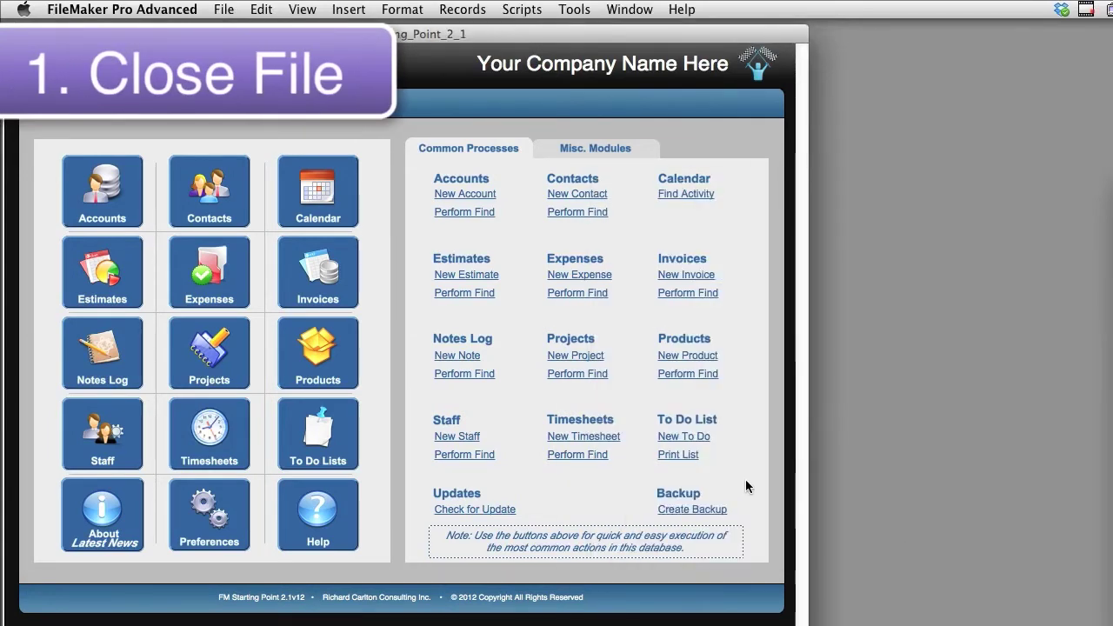
left_click(121, 10)
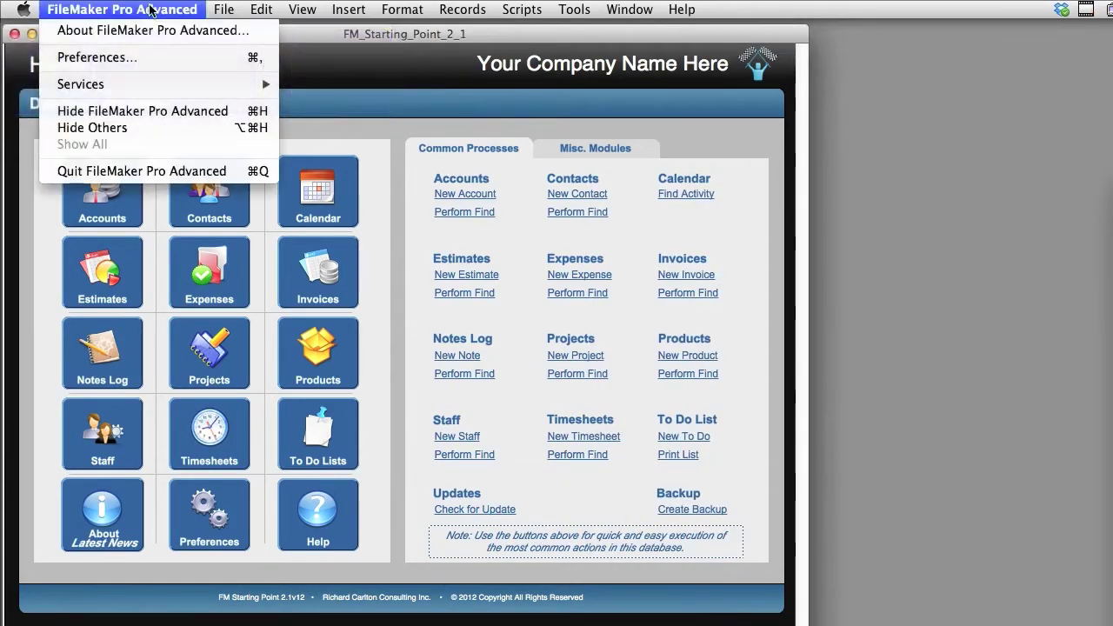
left_click(170, 173)
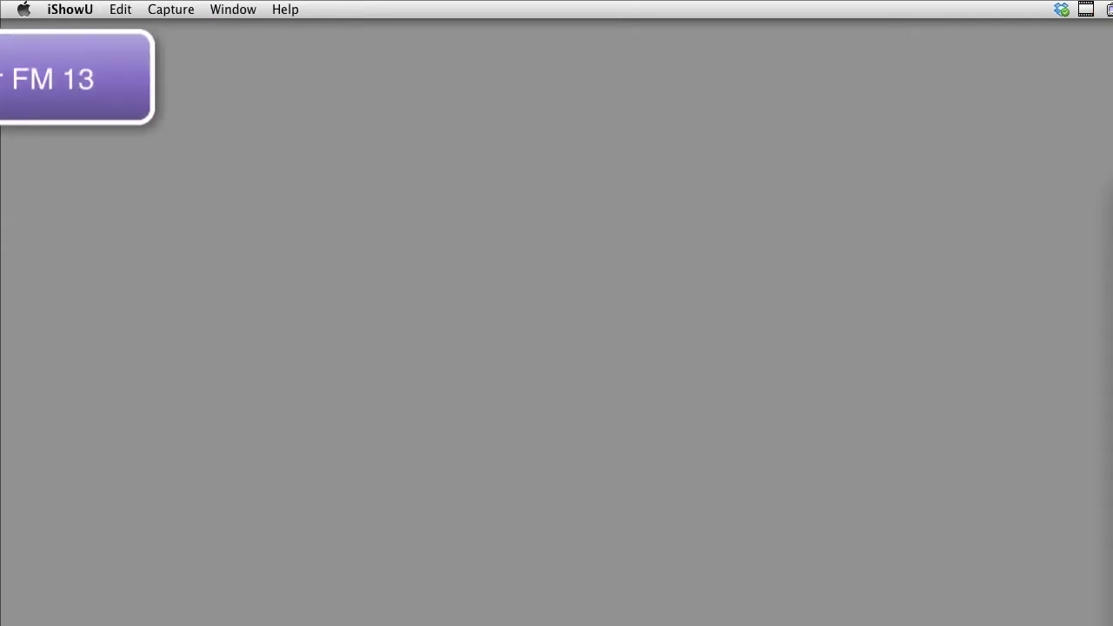
Open FM_Starting_Point_2_1.fp7 in FileMaker Pro 13 for conversion and enable renaming the old file with the Old suffix.
left_click_drag(820, 217, 21, 424)
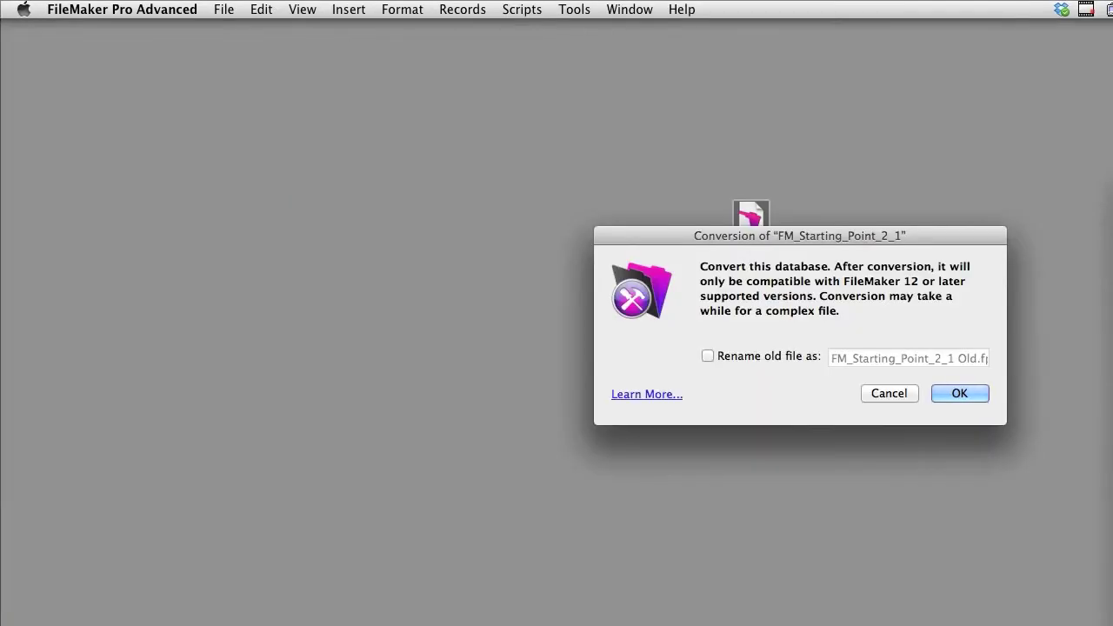
left_click_drag(884, 235, 599, 313)
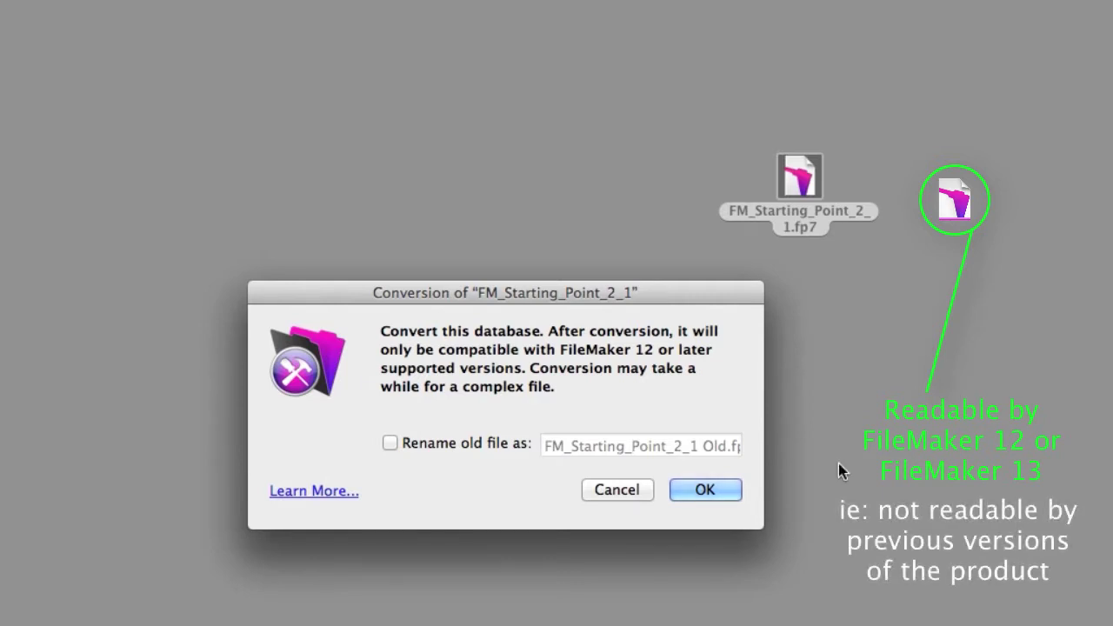
left_click(389, 444)
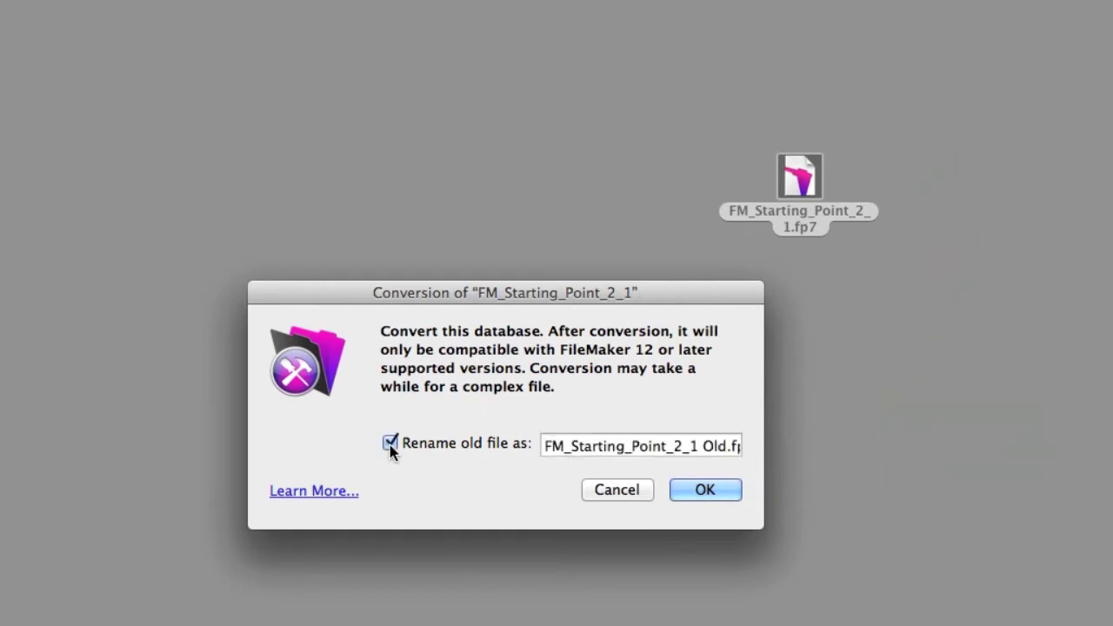
left_click(727, 445)
double_click(713, 445)
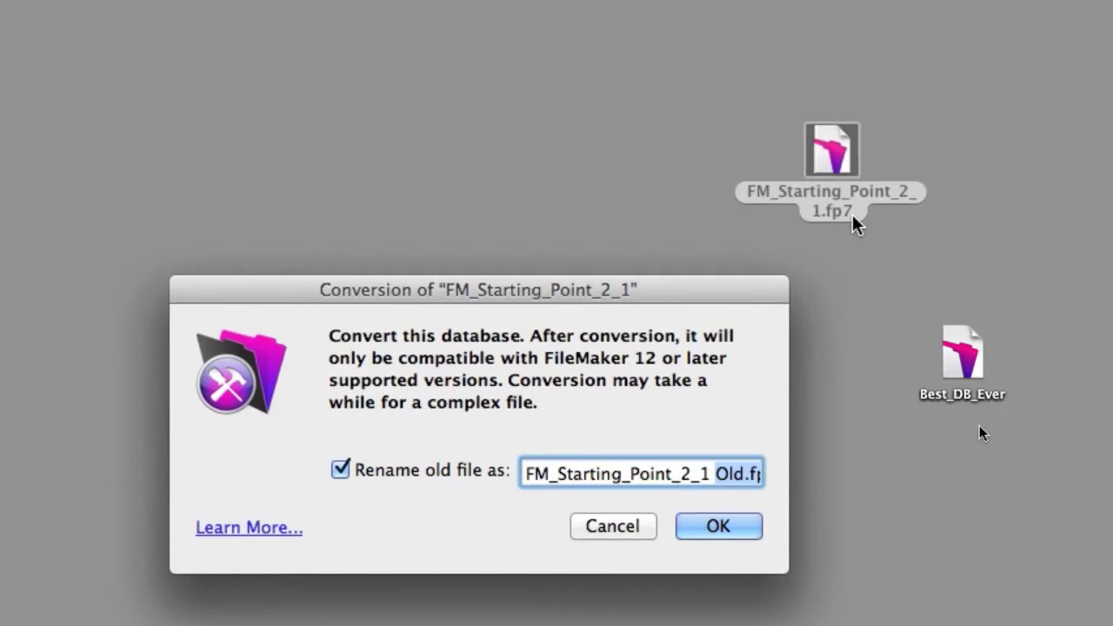
Rename the Best_DB_Ever file on the desktop as Best_DB_Ever.fp7.
left_click(971, 399)
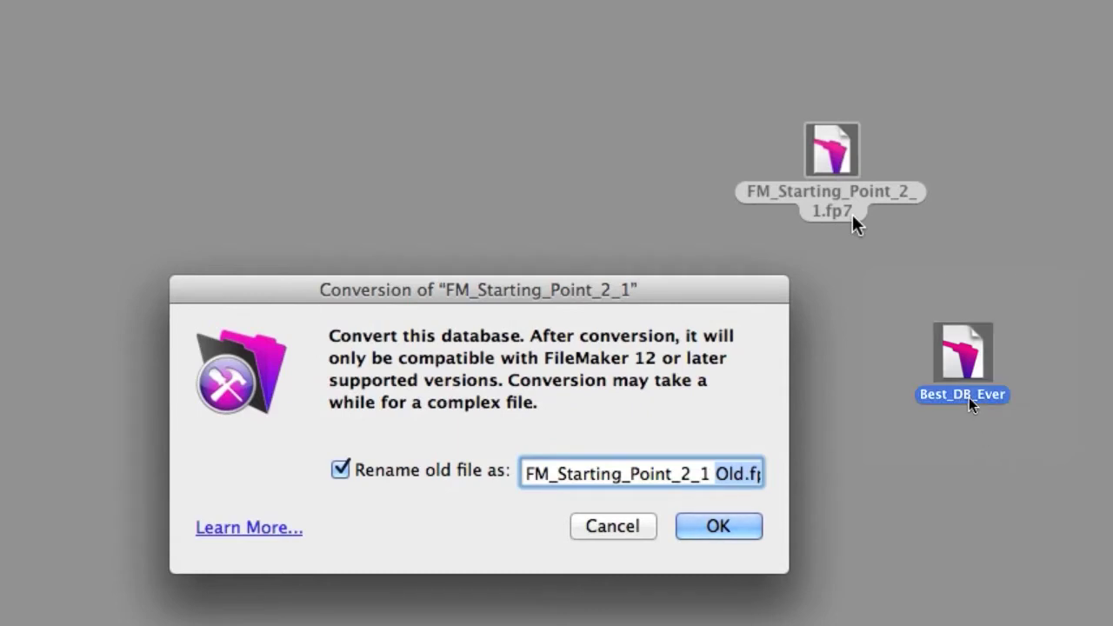
left_click(989, 400)
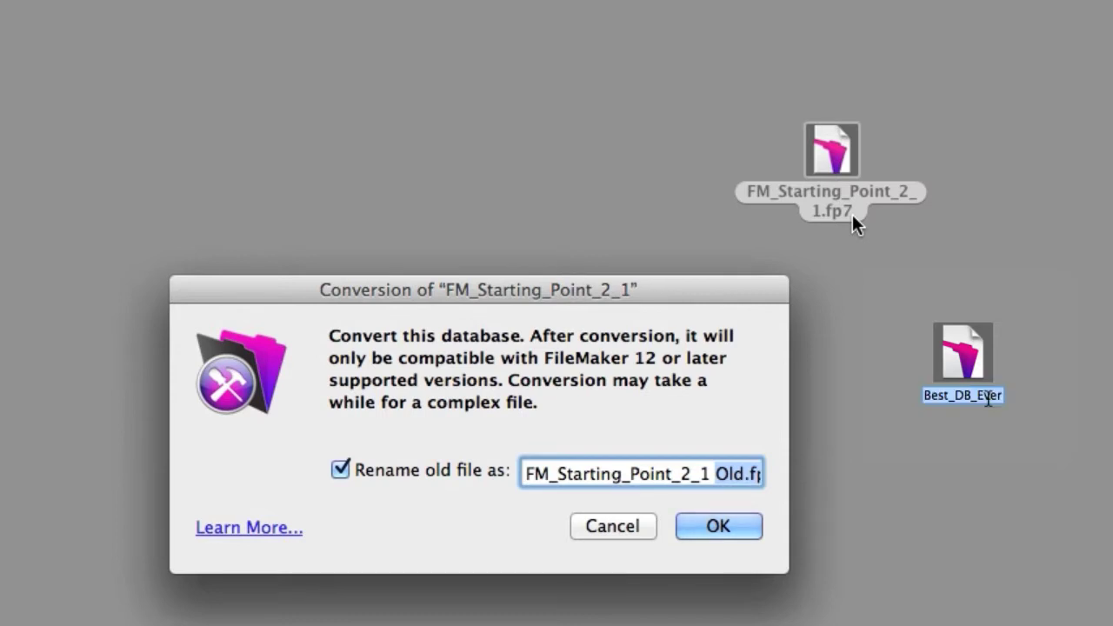
key("Right")
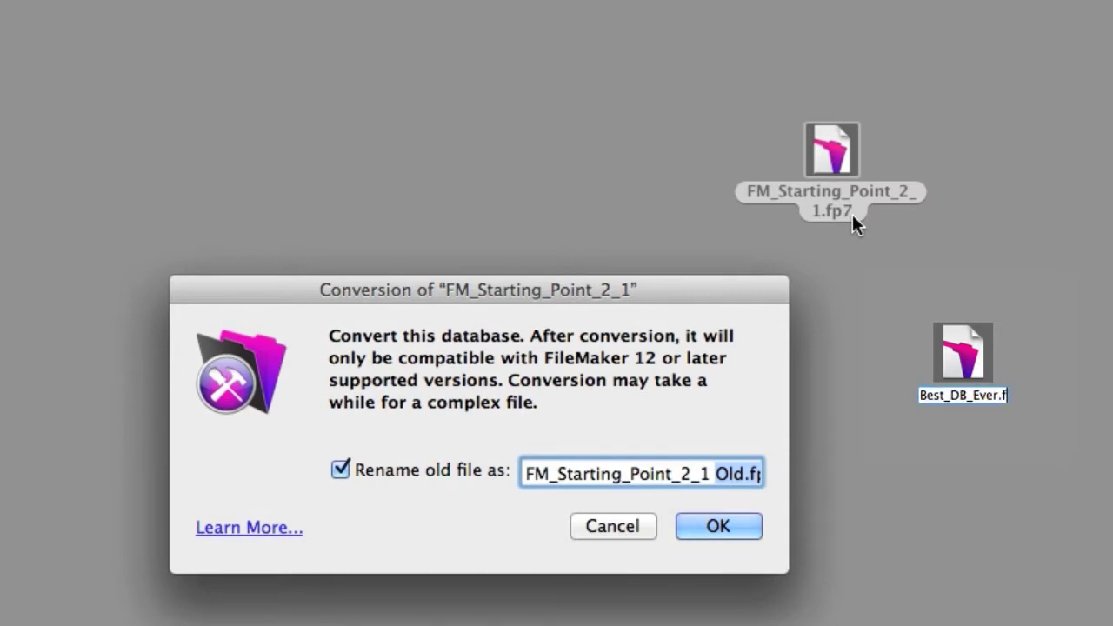
type("p7")
key("Return")
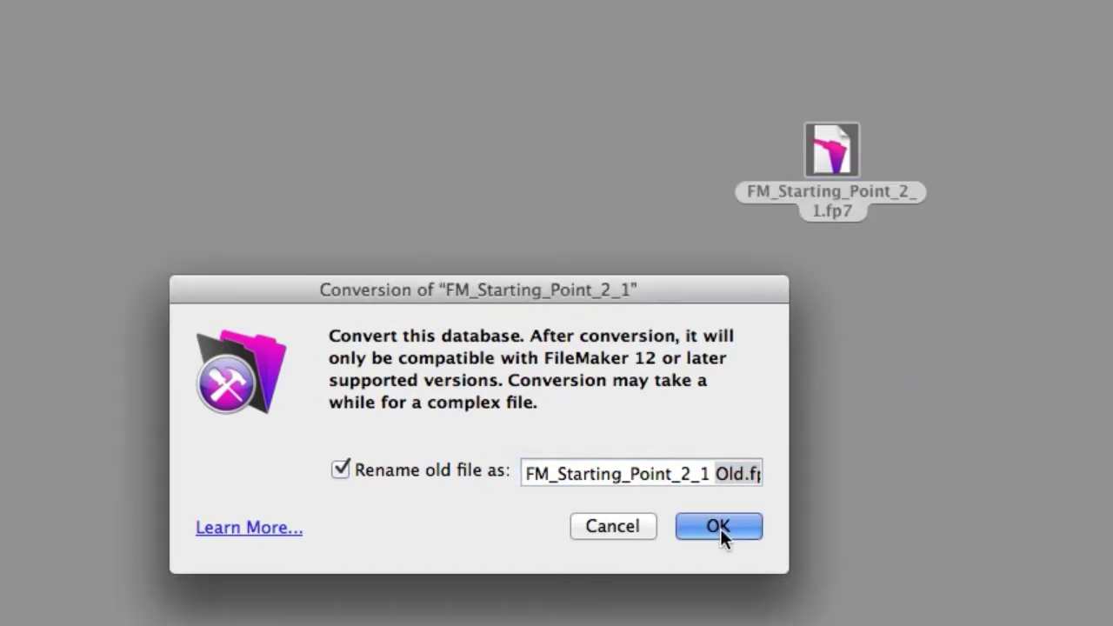
Start the database conversion and save the converted file as FM_Starting_Point_2_1 on the Desktop.
left_click(719, 529)
left_click(633, 433)
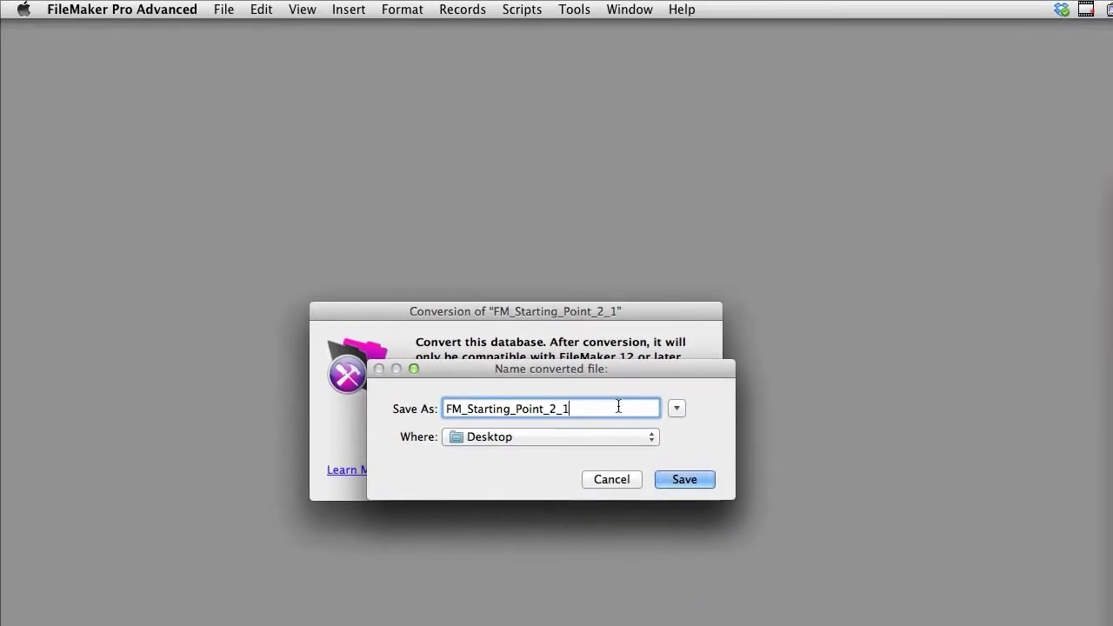
left_click(689, 479)
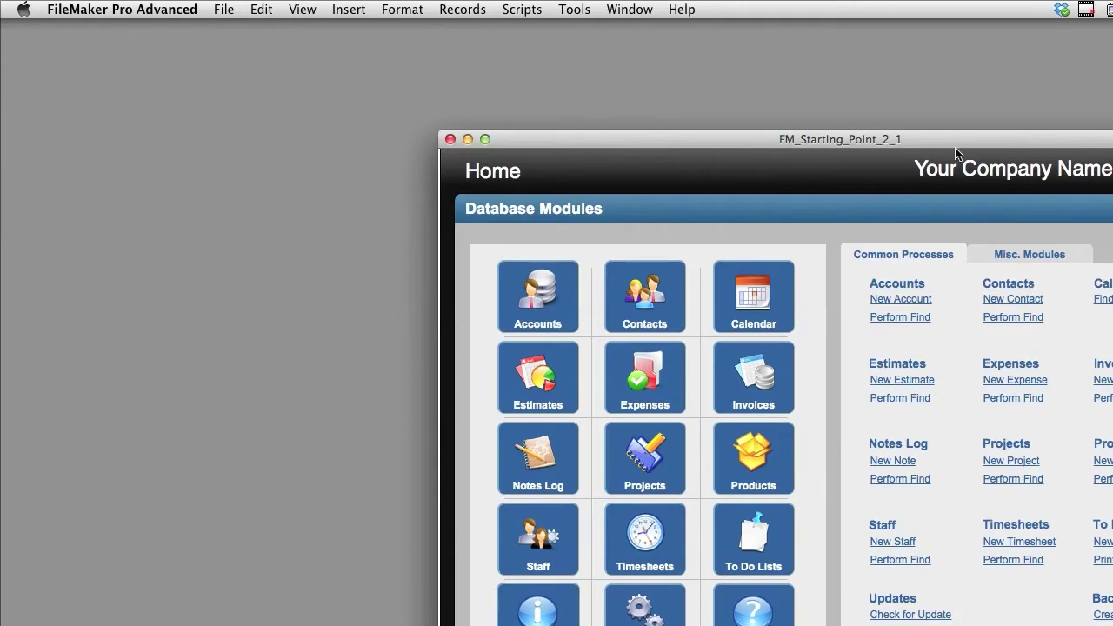
Arrange the FM_Starting_Point_2_1 and FM_Starting_Point_2_1 Old windows so that both databases can be compared.
left_click_drag(955, 148, 754, 141)
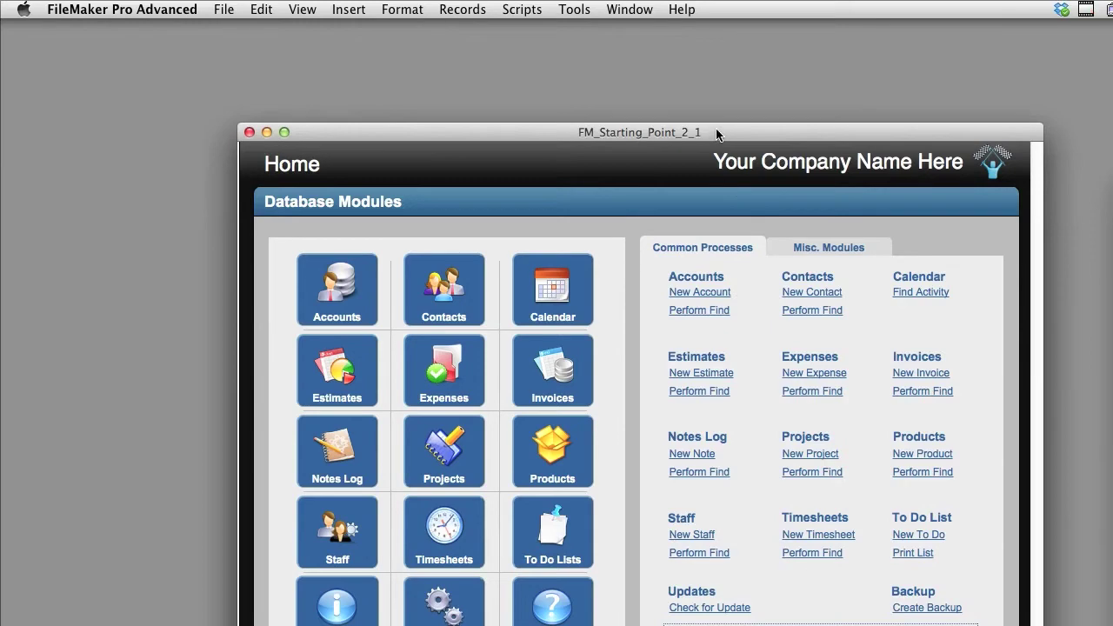
left_click_drag(716, 133, 753, 193)
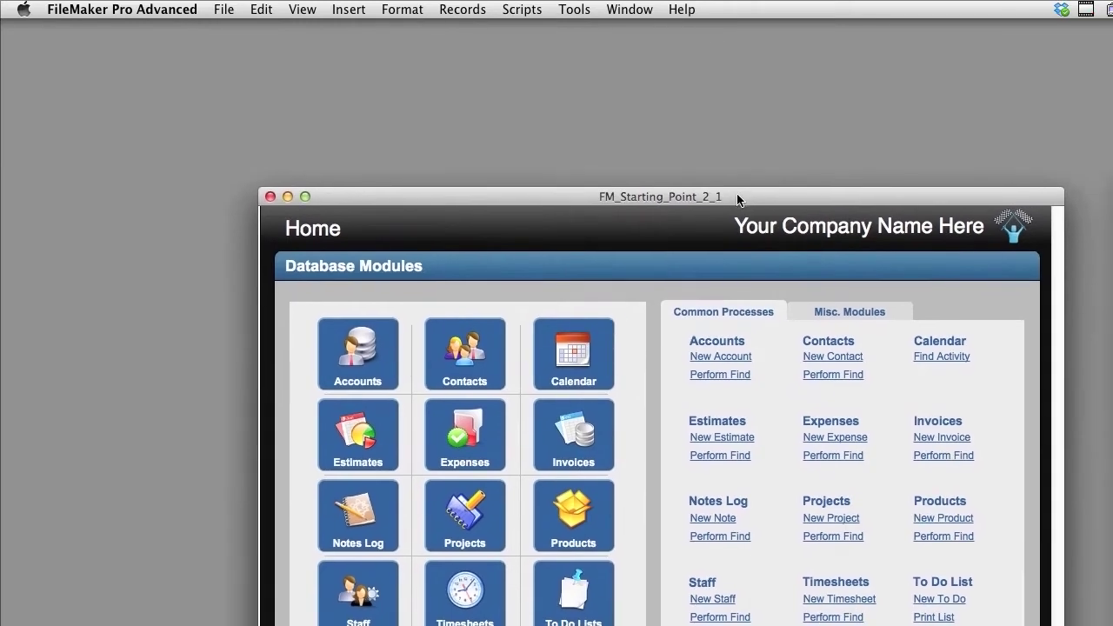
left_click_drag(738, 200, 792, 331)
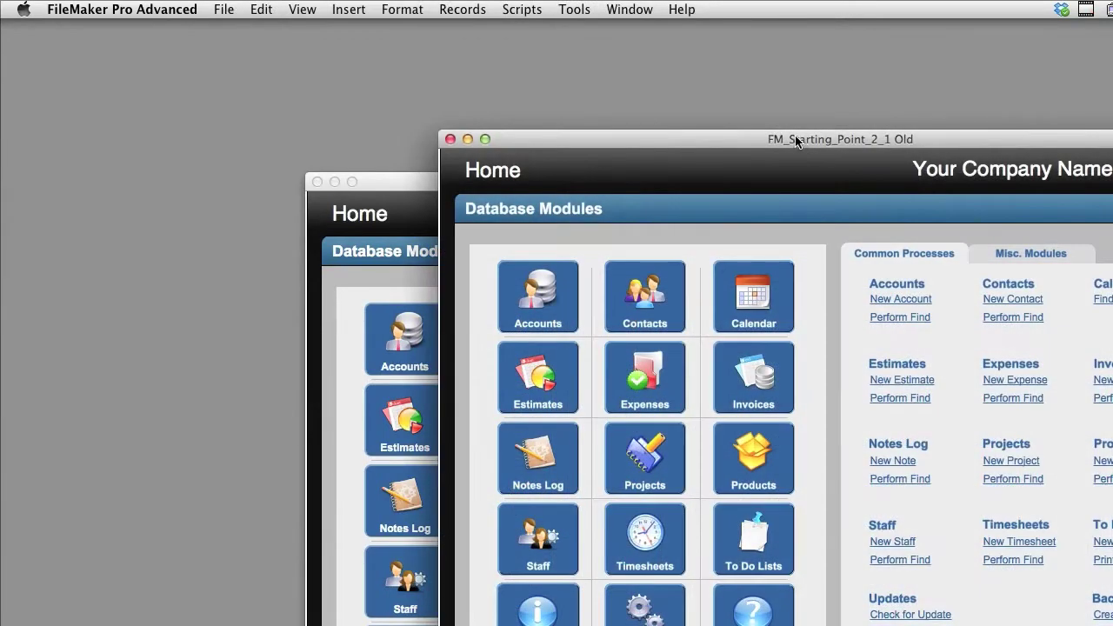
left_click_drag(792, 139, 360, 31)
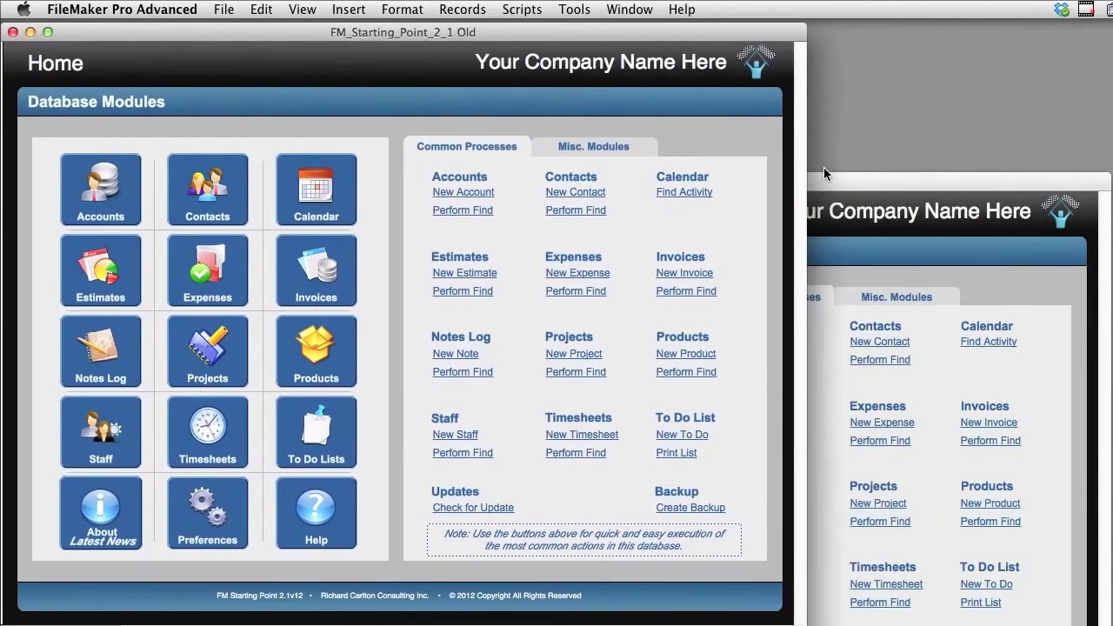
left_click(851, 189)
left_click_drag(851, 190, 848, 232)
Open the Contacts module in the old database and in the converted one, and reposition the converted window to compare them.
left_click(335, 122)
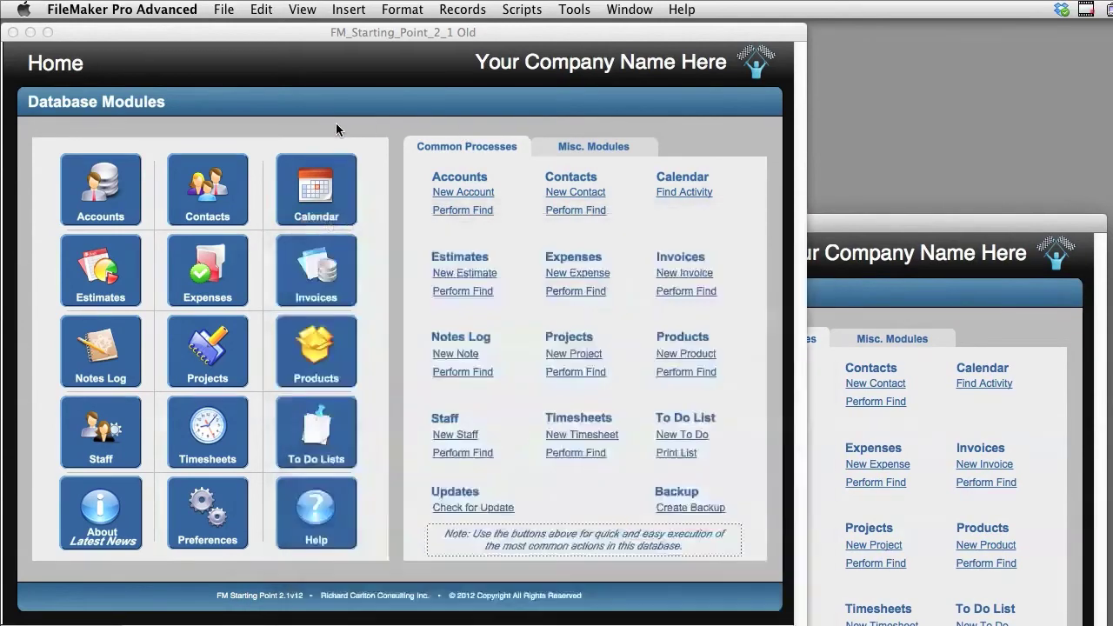
left_click(218, 203)
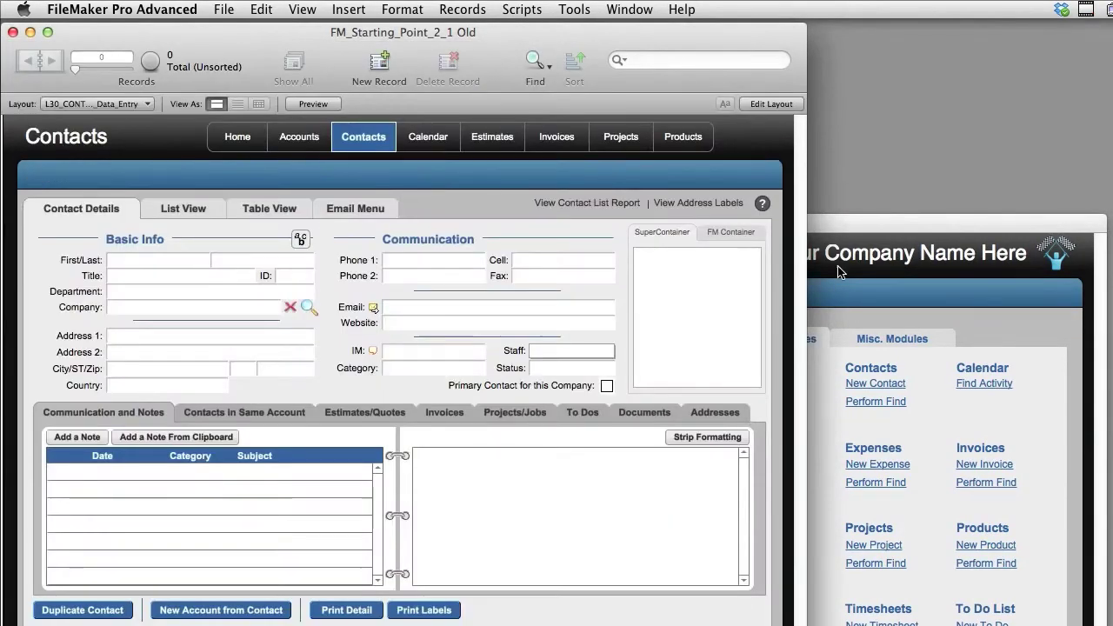
left_click(894, 320)
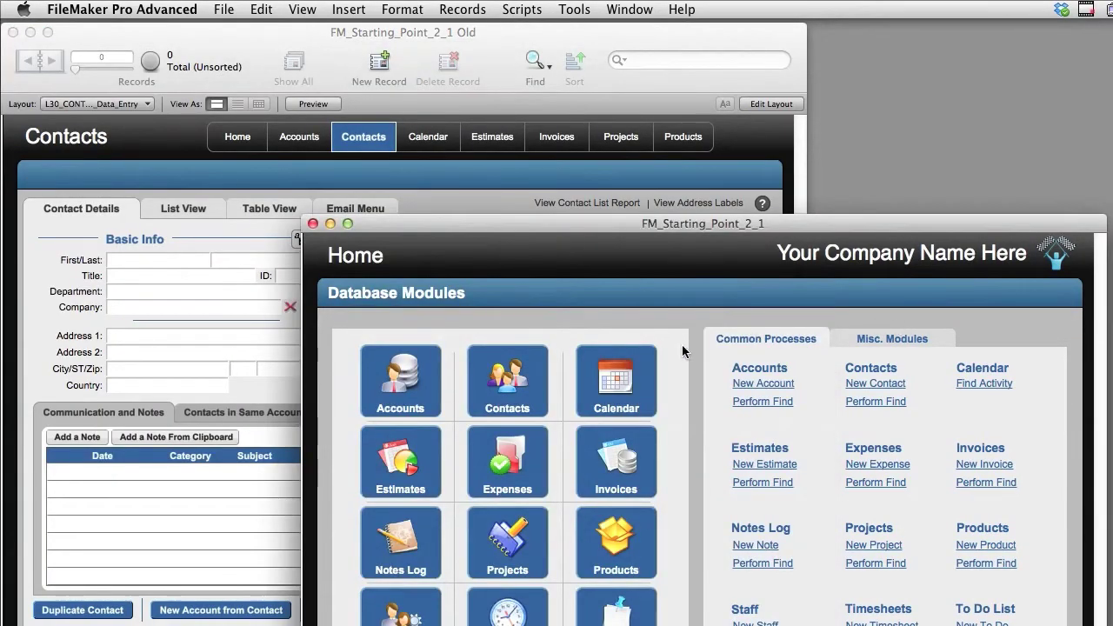
left_click(538, 393)
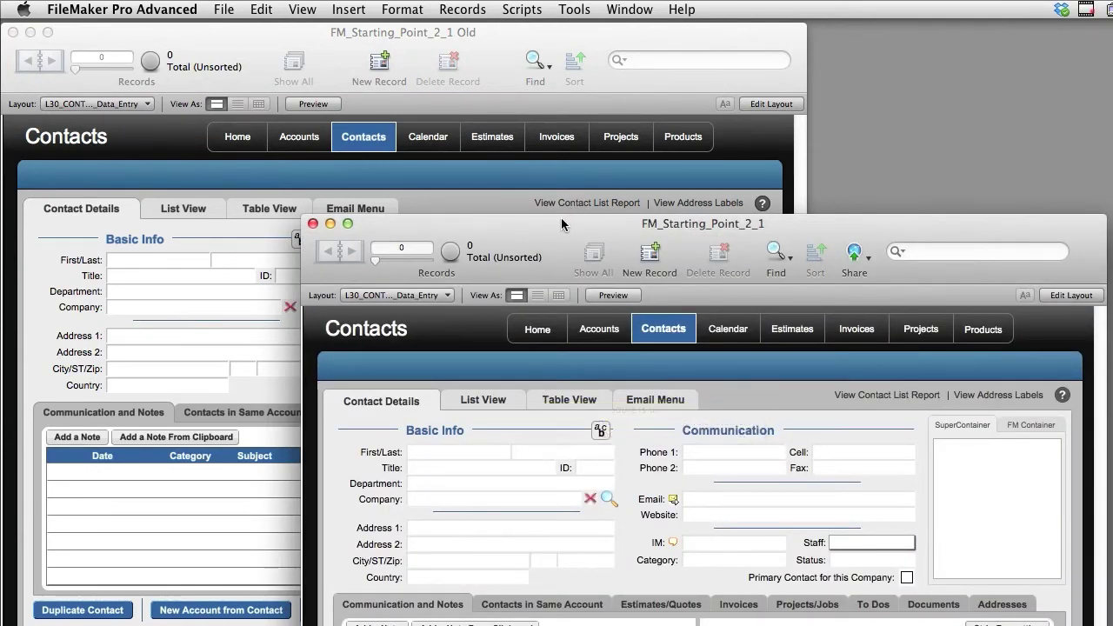
left_click_drag(561, 219, 677, 29)
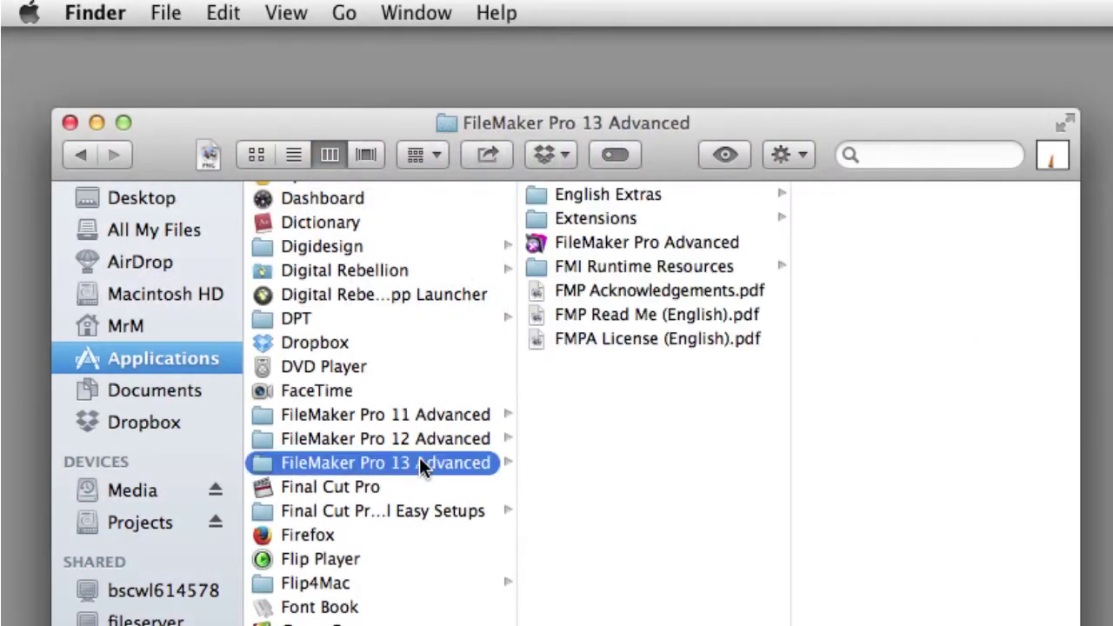
In Finder, open the Extensions folder of FileMaker Pro 13 Advanced and select the SuperContainer plug-in.
left_click(642, 218)
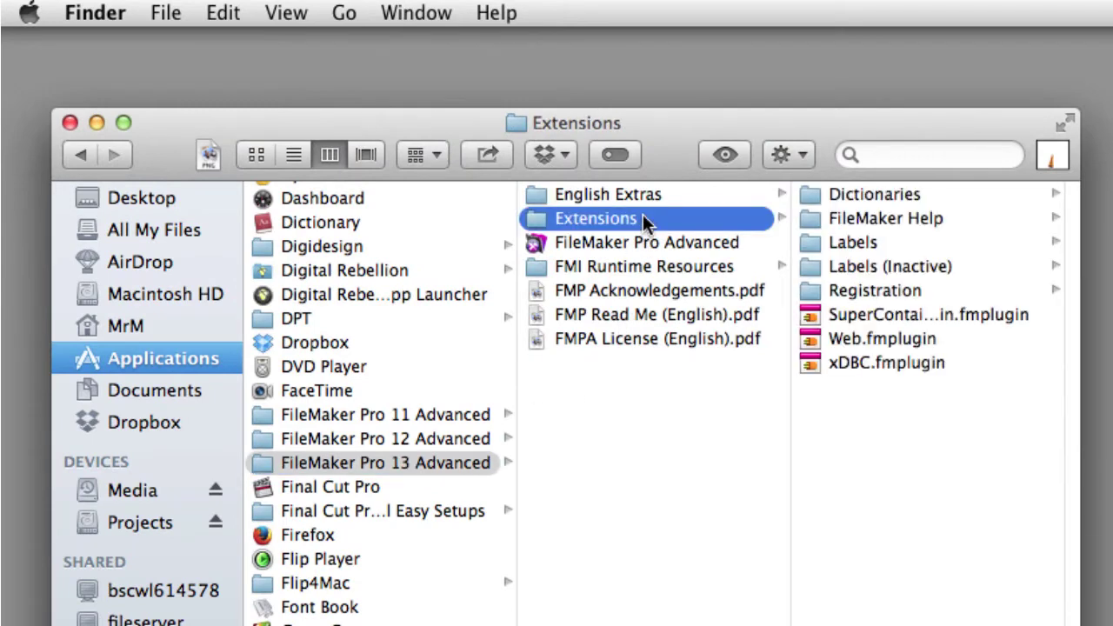
left_click(877, 314)
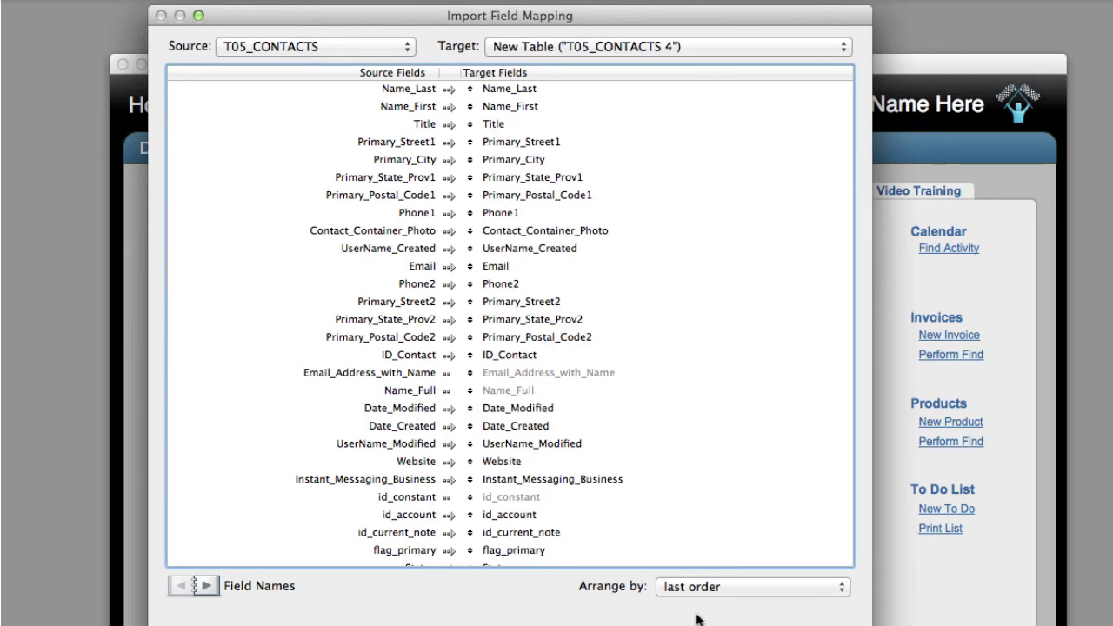
Arrange the T05_CONTACTS import field mapping by matching names and exclude the Name_First field from the import.
left_click(698, 593)
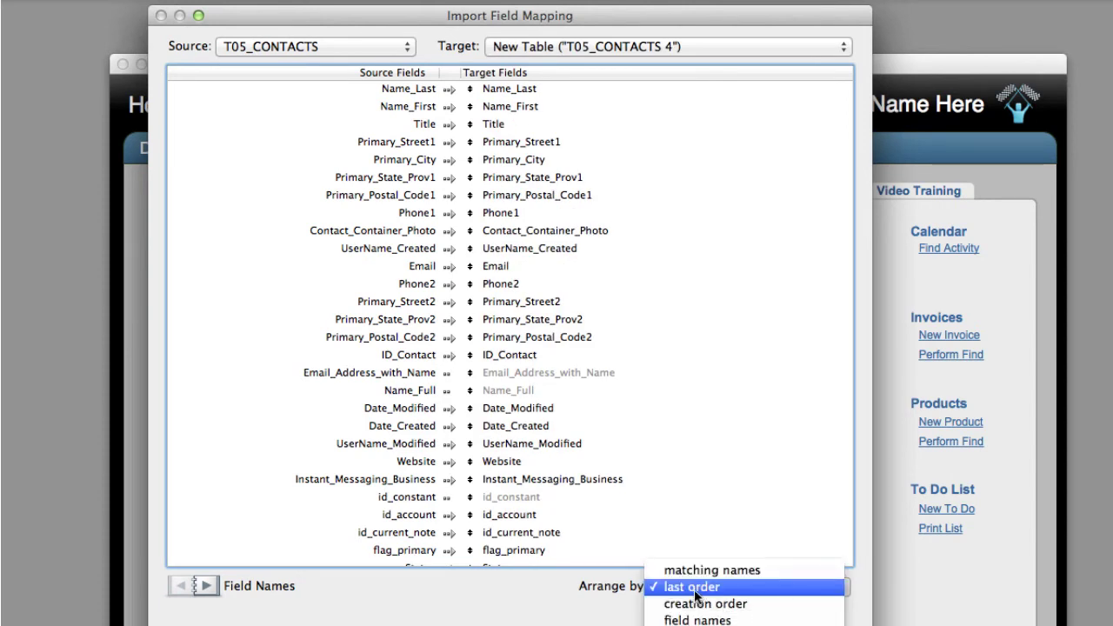
left_click(688, 571)
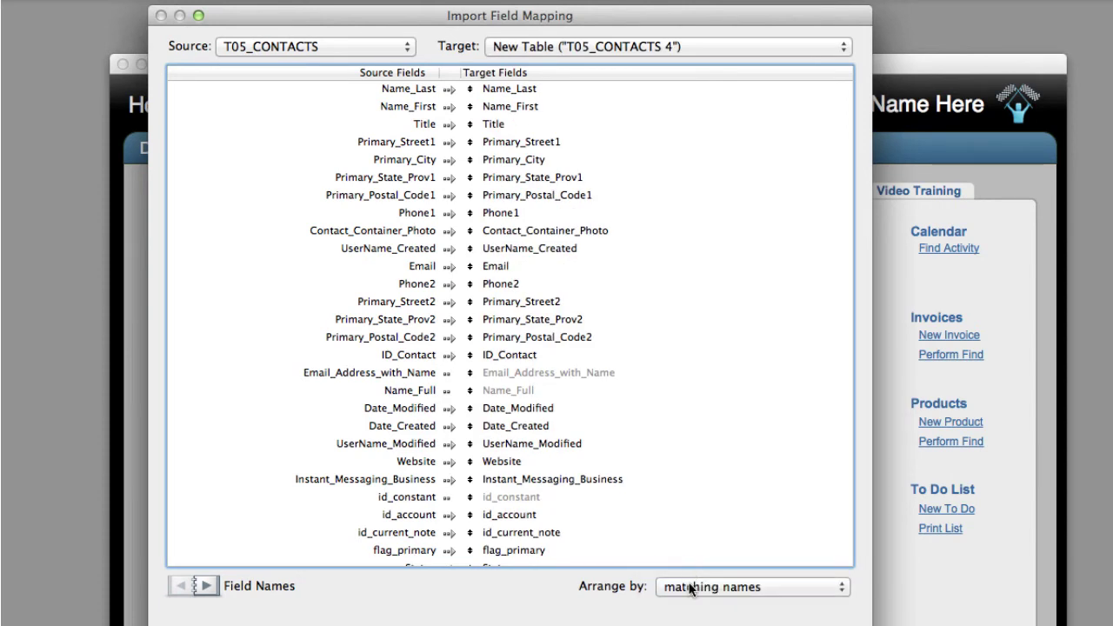
left_click(450, 107)
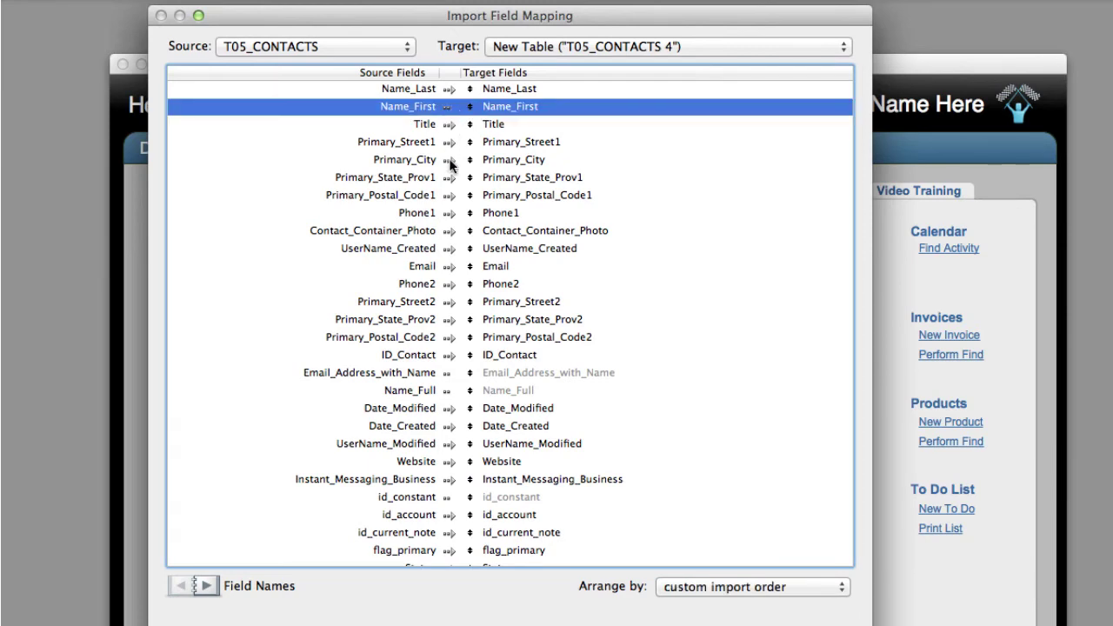